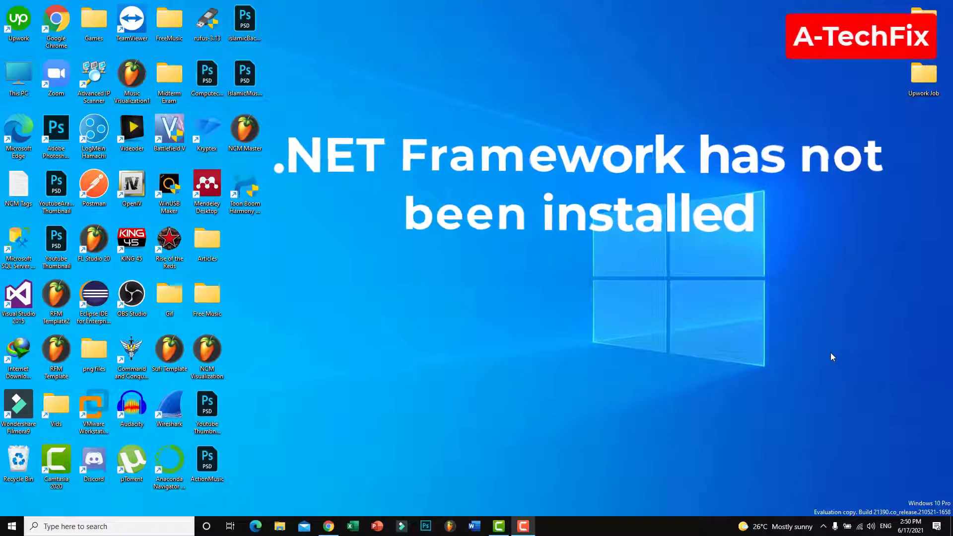
Step: Restore Chrome showing the CompuTech31 .NET Framework certificate-chain error article
click(323, 524)
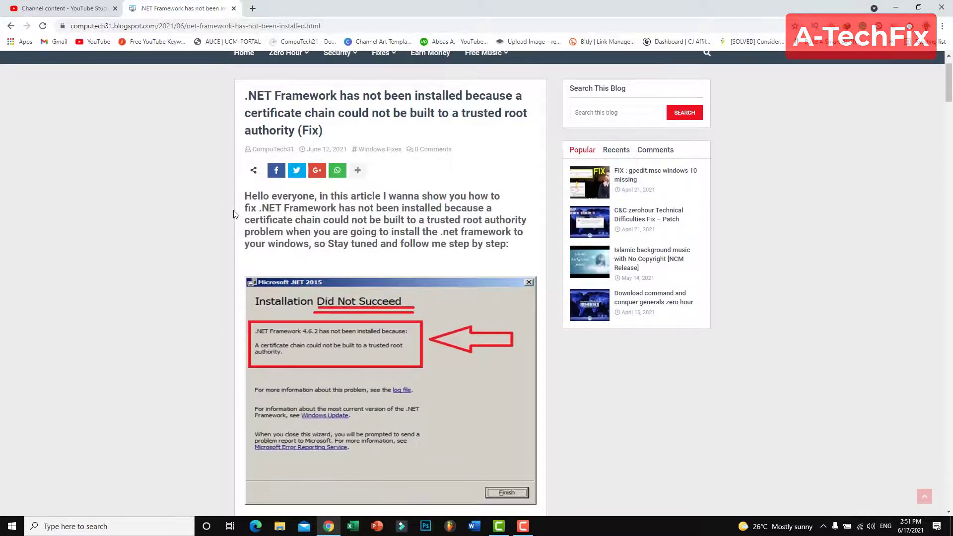
Step: Scroll to 'So to Fix this Issue' and highlight the Microsoft Root Certificate Authority 2011 name in step 1
scroll(241, 216, down, 2)
scroll(208, 216, down, 4)
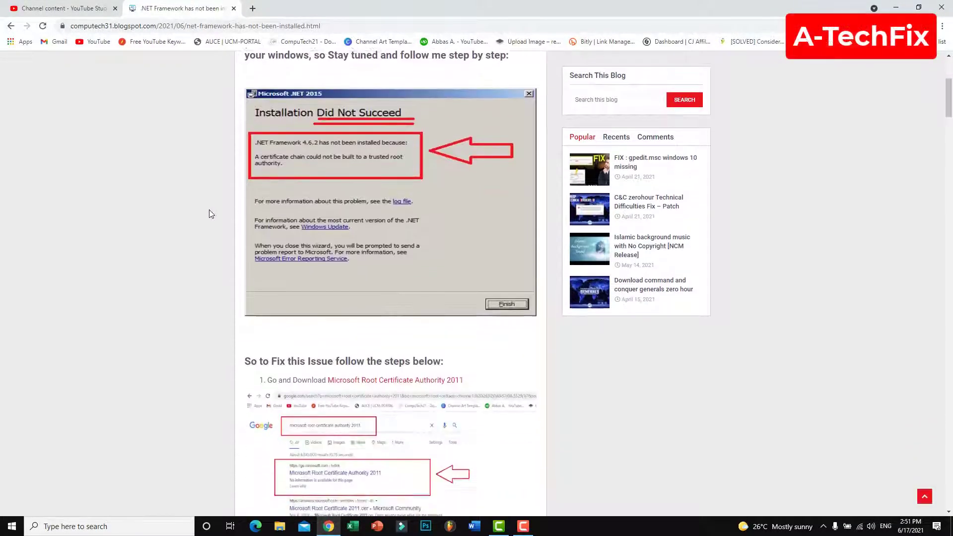
drag(268, 286, 320, 285)
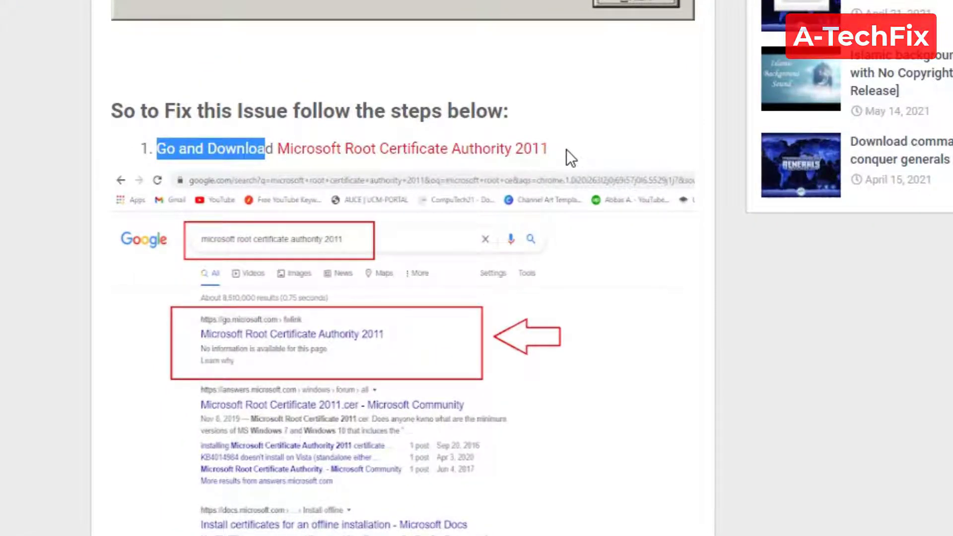
drag(570, 149, 276, 152)
click(638, 153)
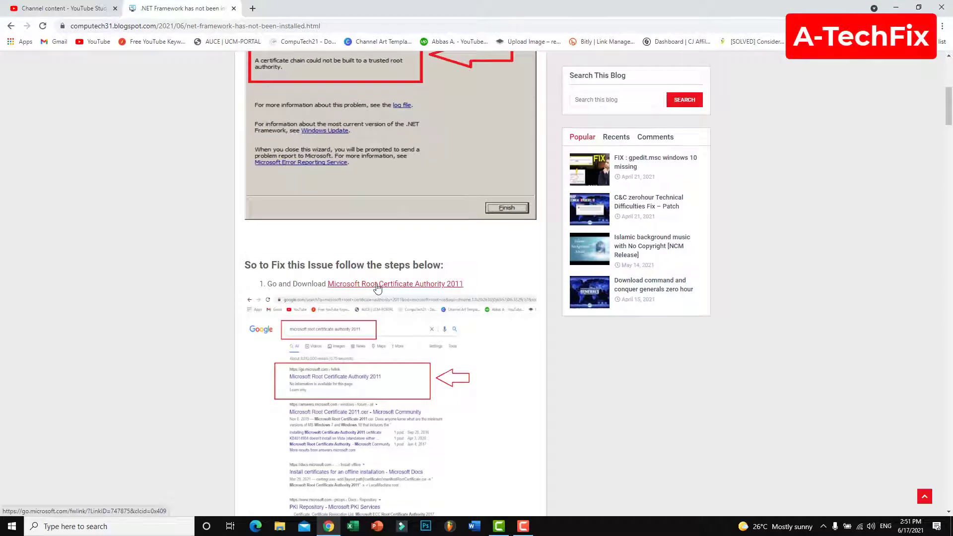
Step: In a new tab, type the search 'download microsoft authority' in the address bar
click(253, 8)
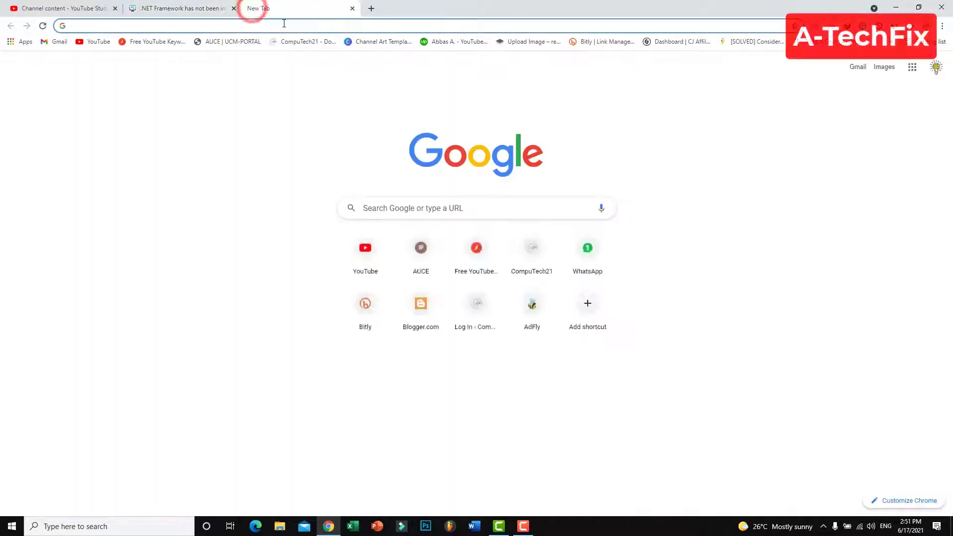
text(download mic)
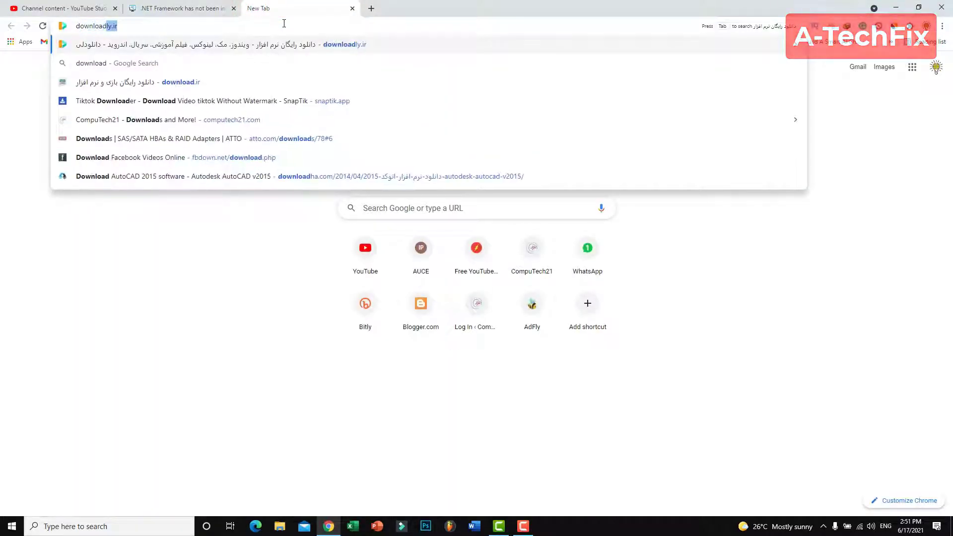
text(roo)
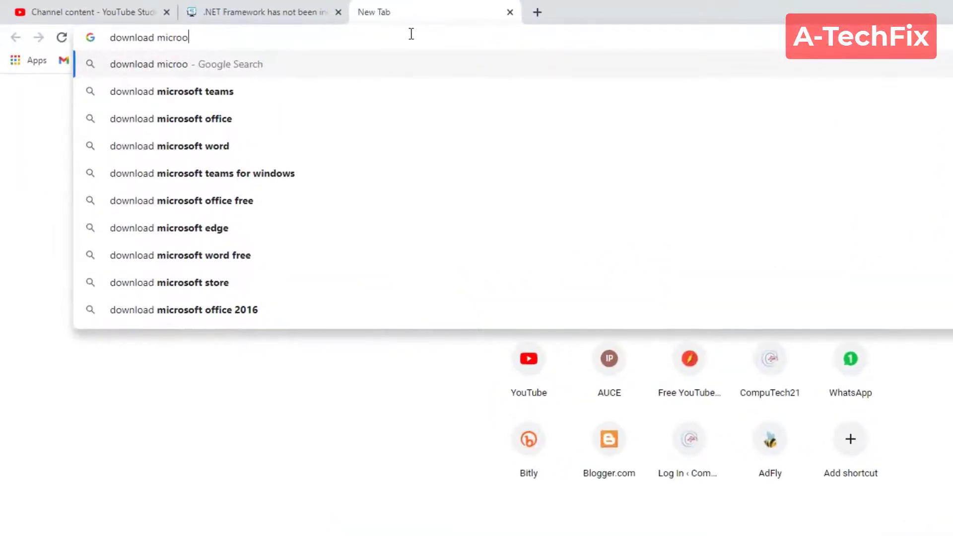
key(BackSpace)
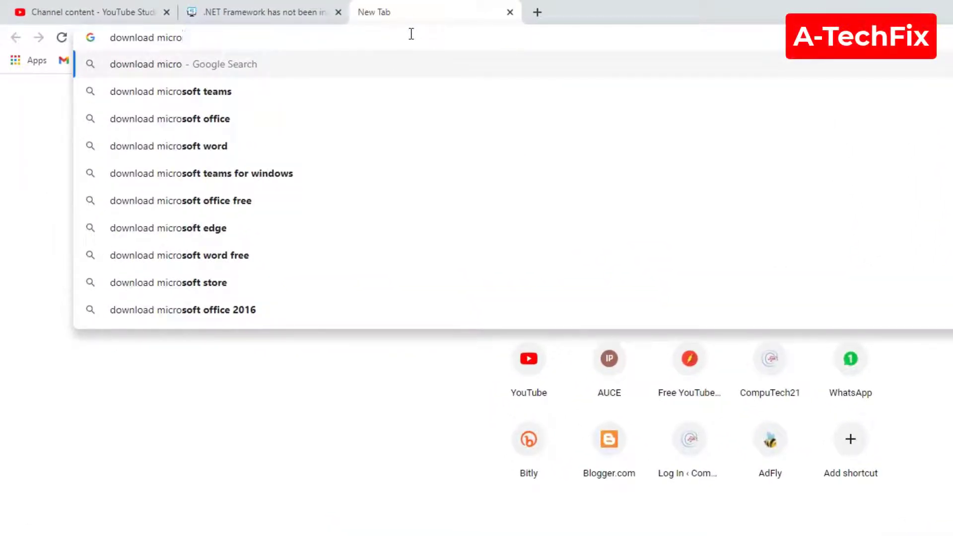
text(so)
key(BackSpace)
text(ft)
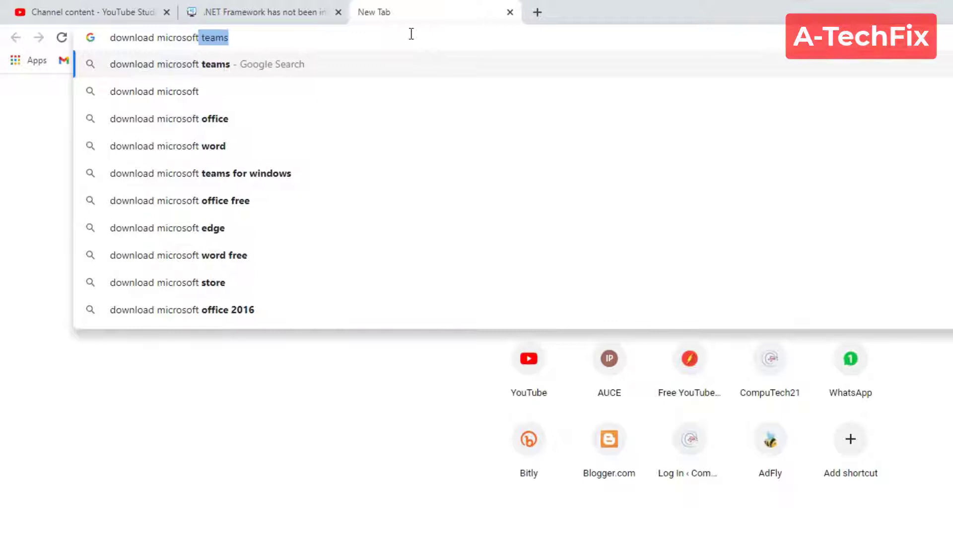
text( q)
key(BackSpace)
text(a)
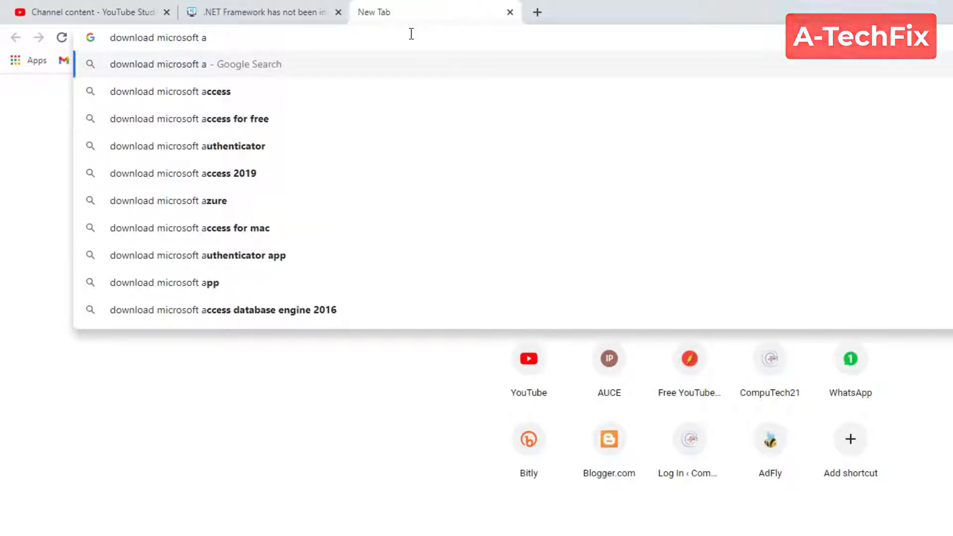
text(utho)
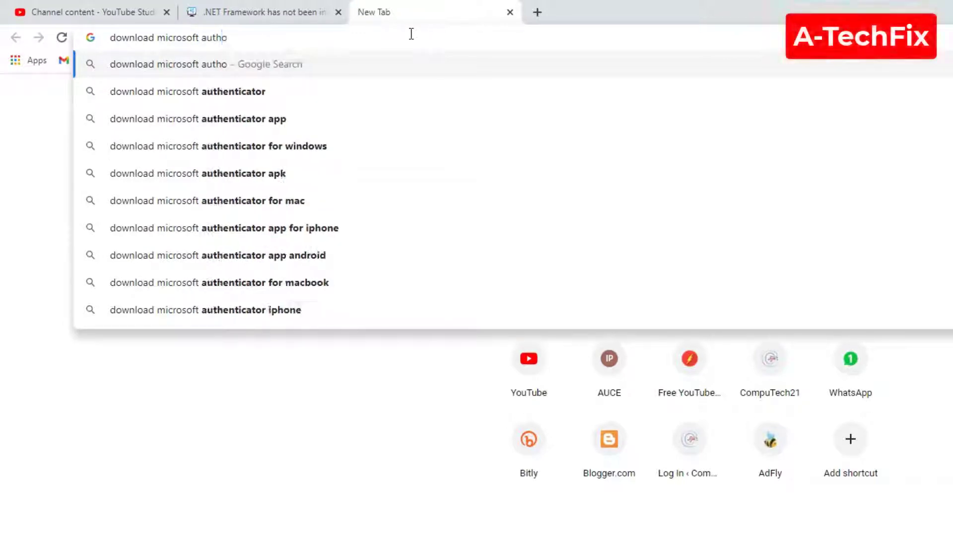
text(rity)
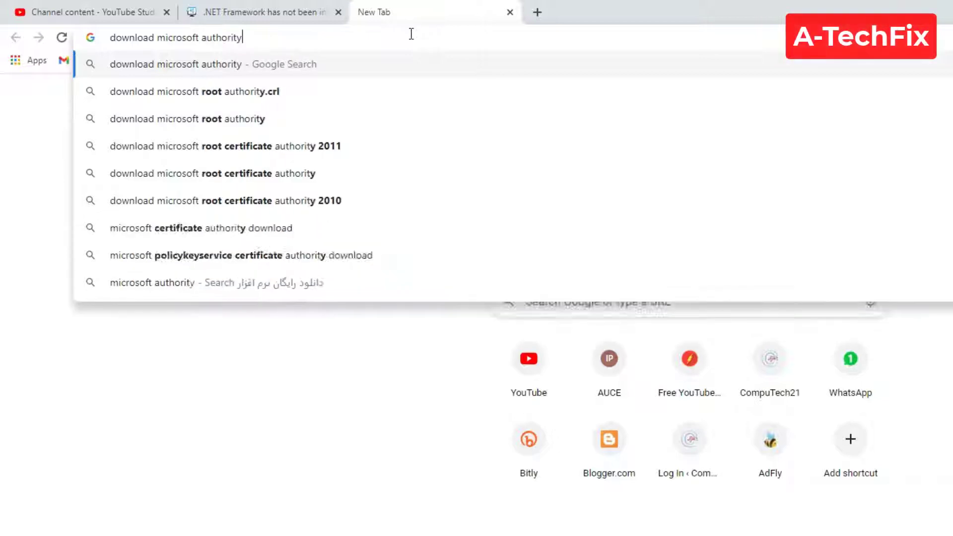
Step: Search for microsoft root certificate authority 2011 and download the certificate from Microsoft's link
click(306, 148)
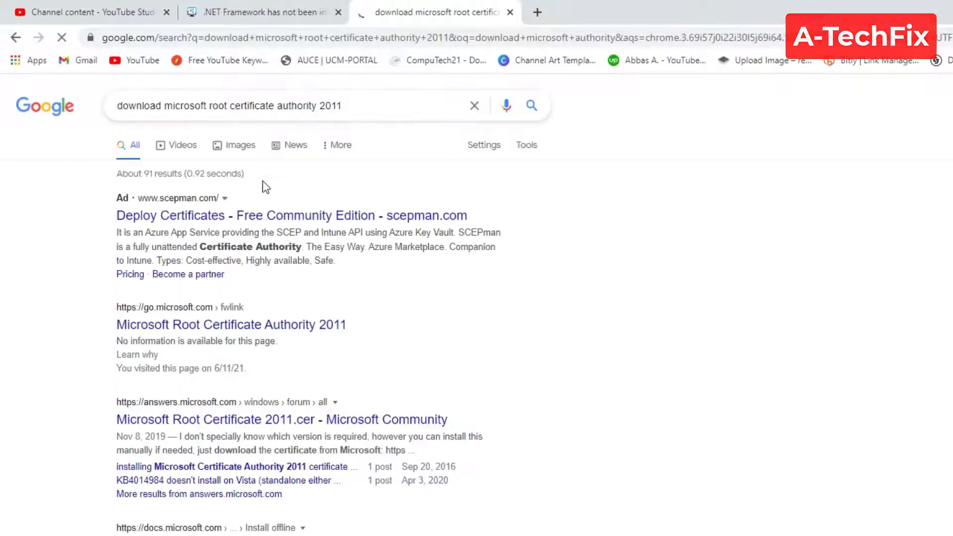
scroll(414, 397, down, 2)
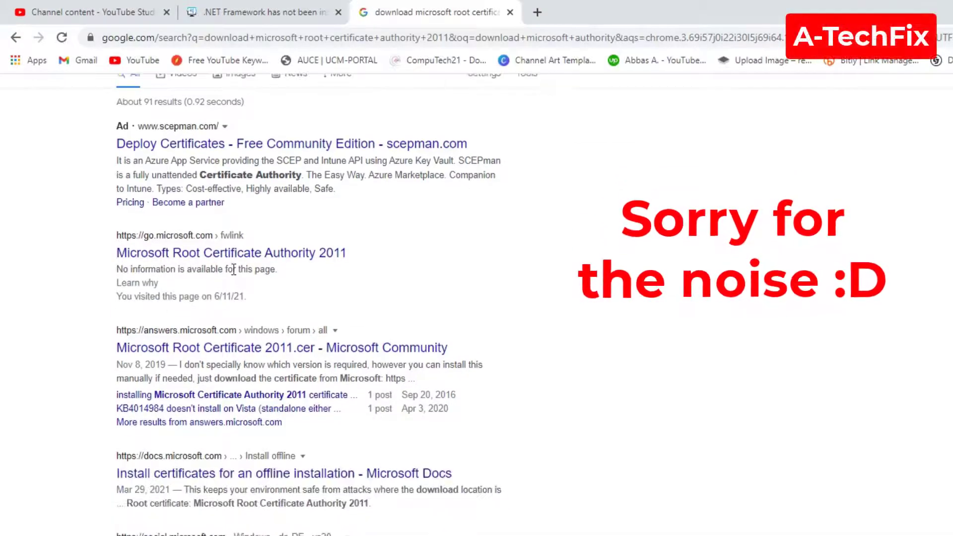
click(221, 253)
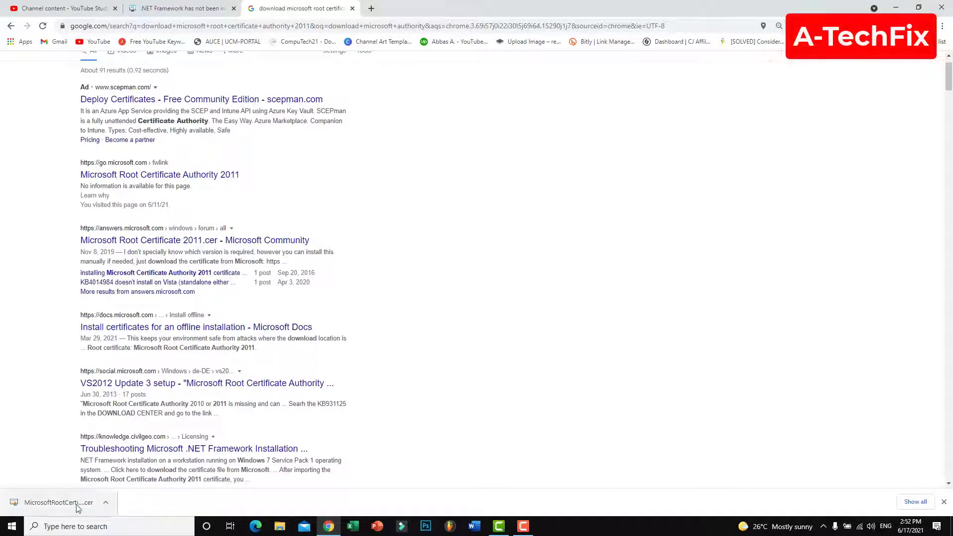
Step: Show the downloaded .cer file in its folder, copy it, and reveal the desktop
click(106, 502)
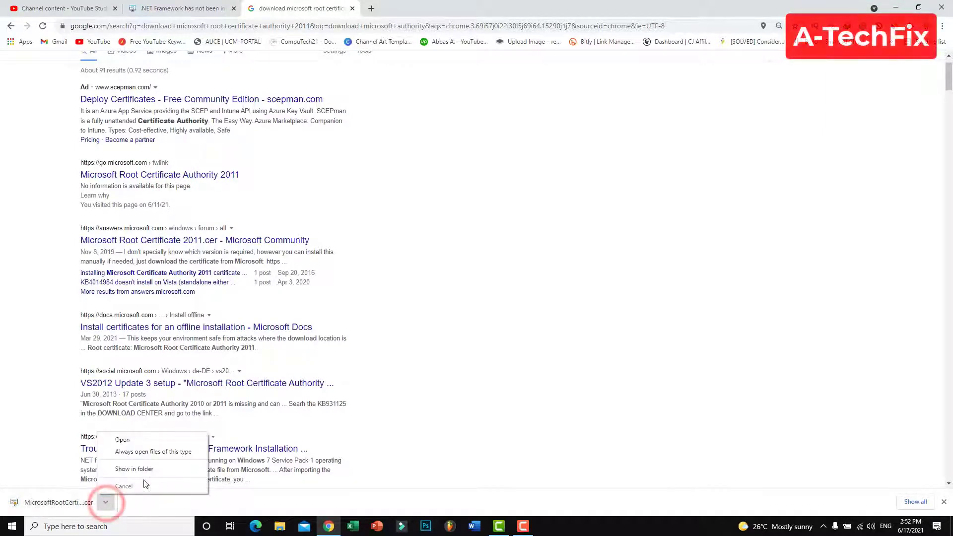
click(134, 469)
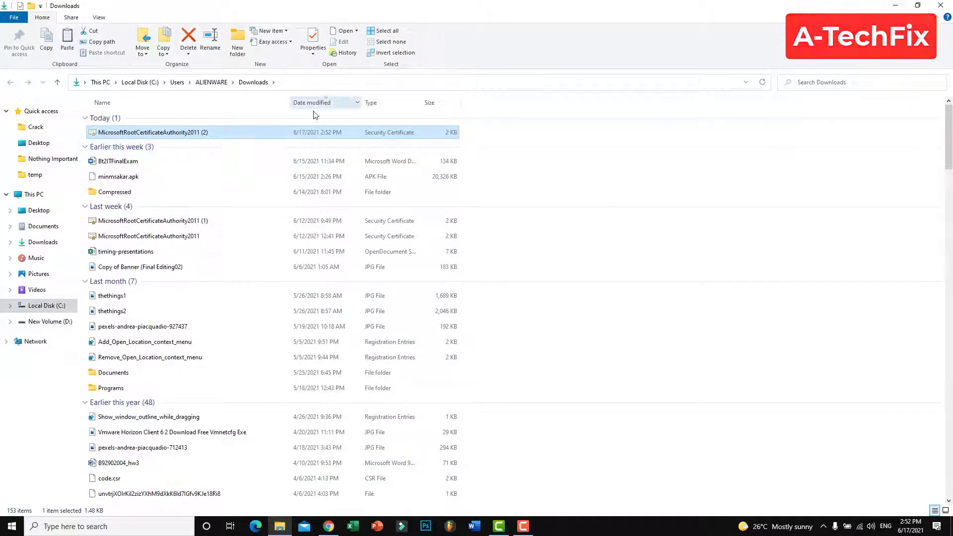
right_click(262, 136)
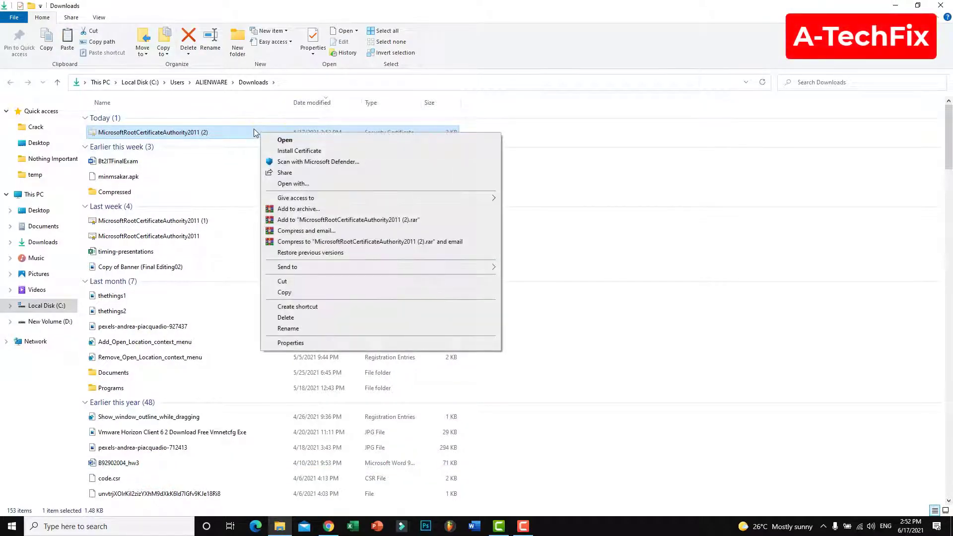
click(288, 282)
key(super+d)
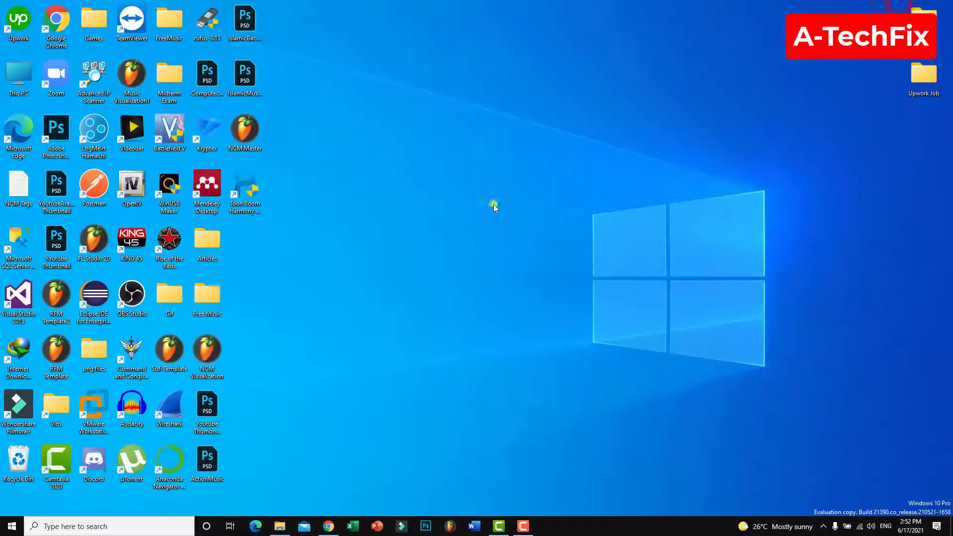
Step: Paste the copied certificate onto the desktop as MicrosoftRootCertificateAuthority2011 (2)
right_click(494, 204)
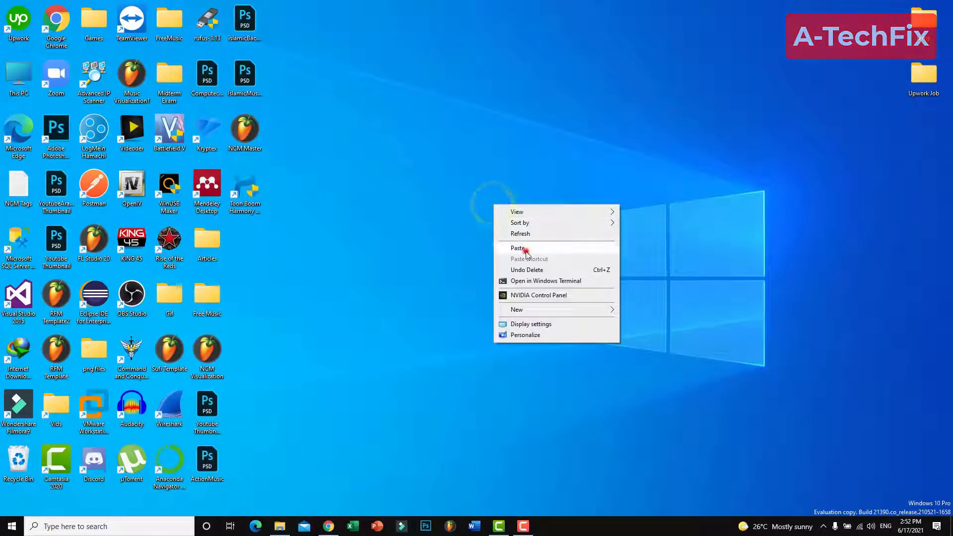
click(518, 248)
click(501, 325)
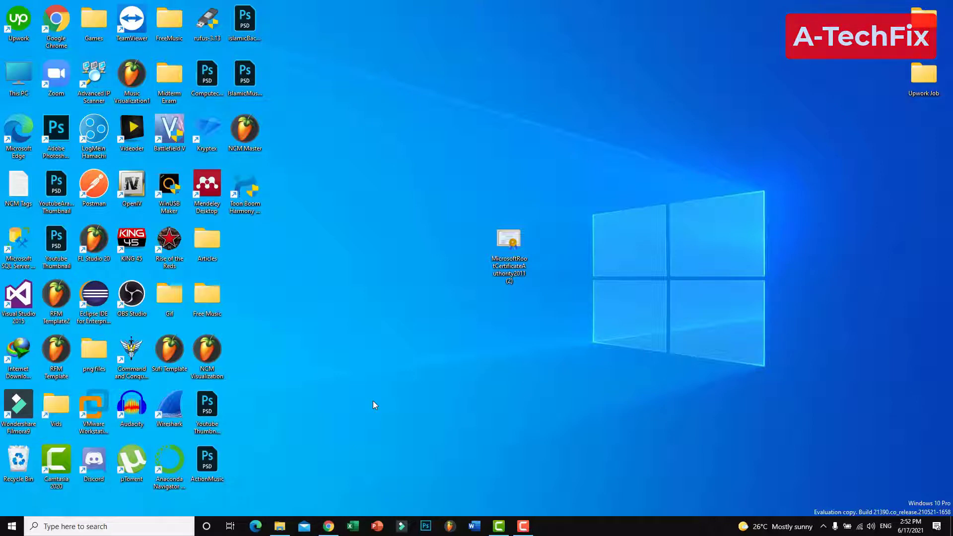
Step: Run mmc from the Run dialog to open an empty Console1 management console
click(153, 527)
text(ru)
key(BackSpace)
key(BackSpace)
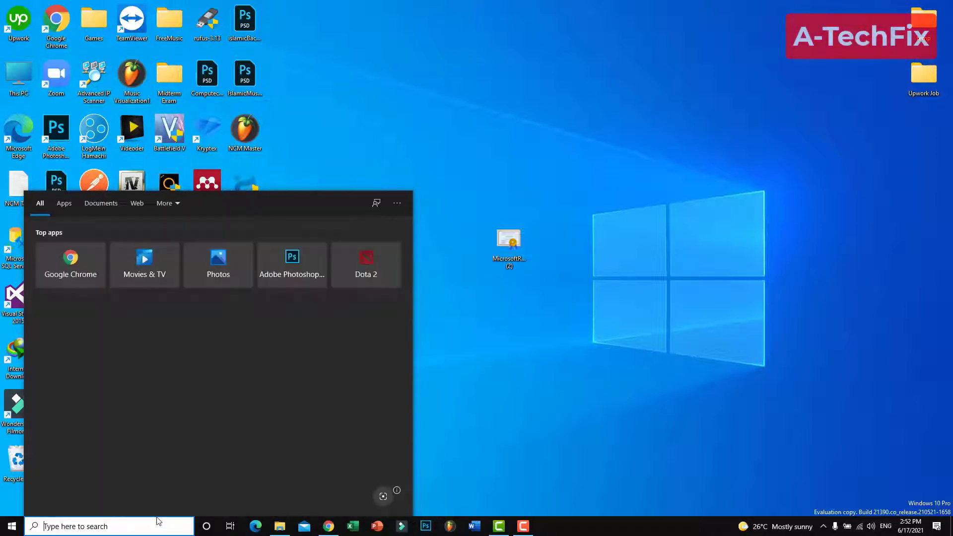
text(run)
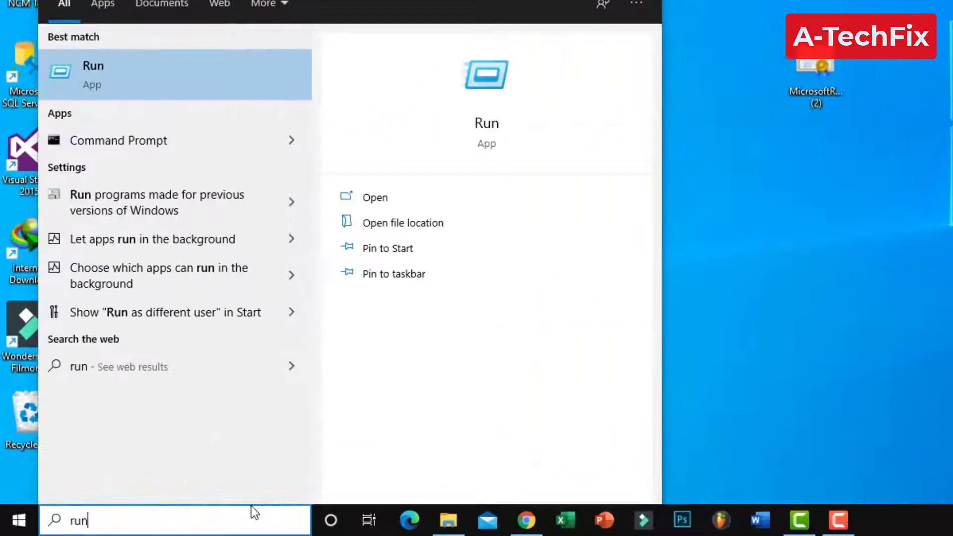
key(Return)
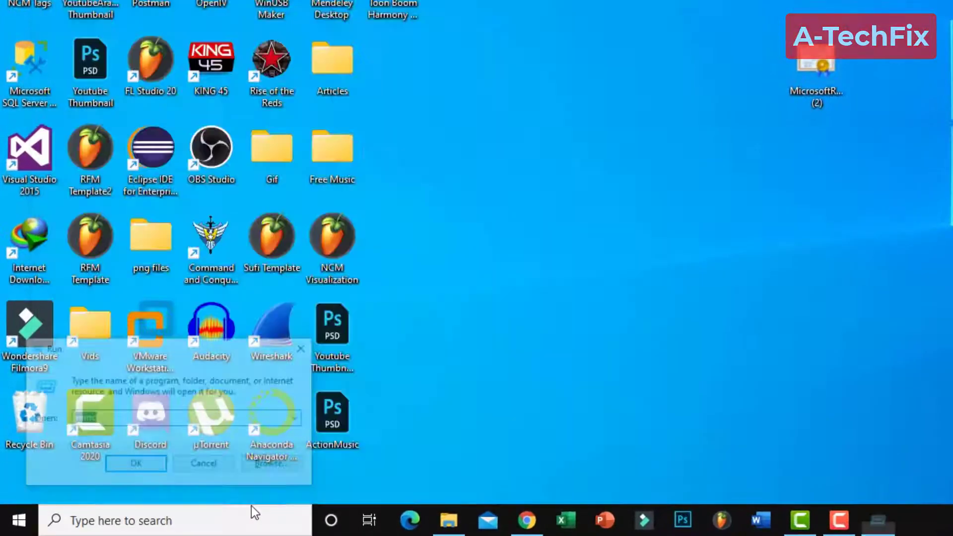
text(mmc)
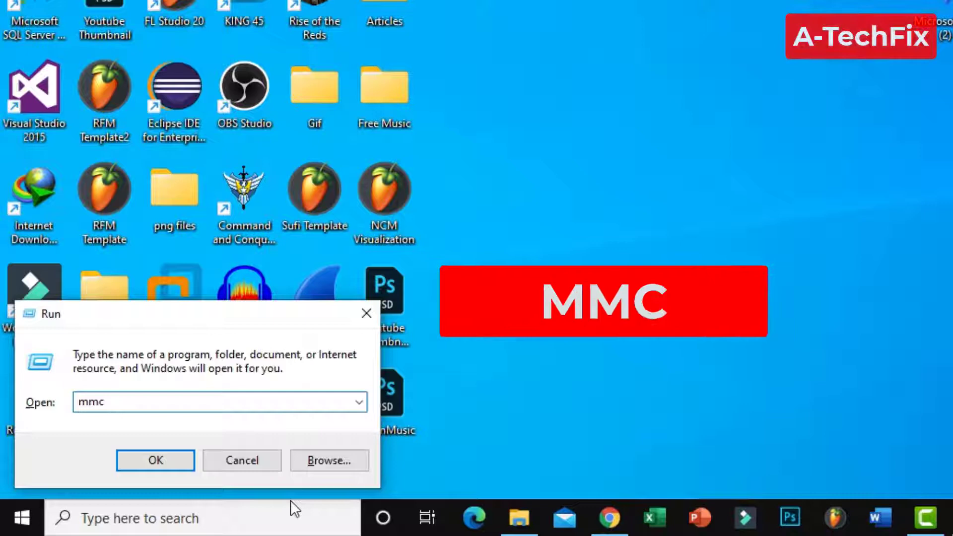
click(176, 463)
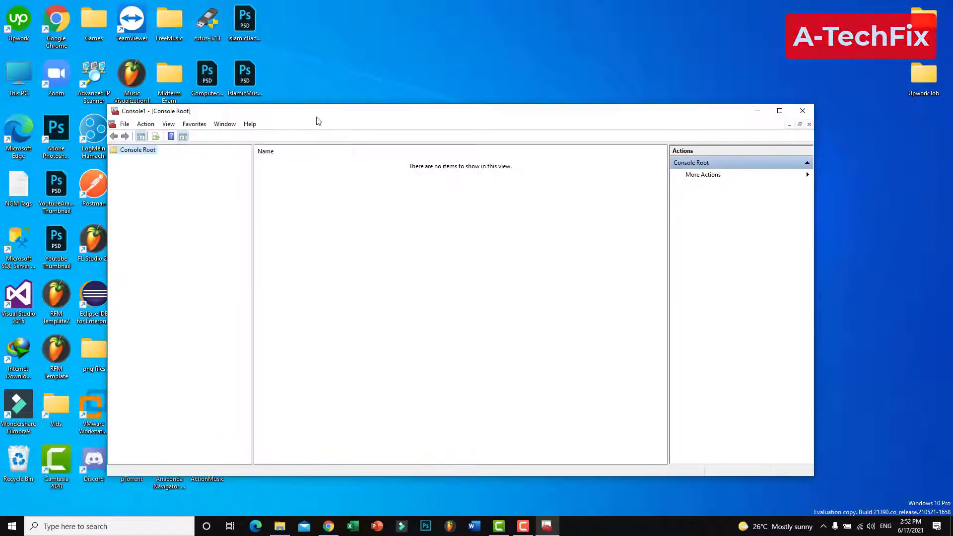
Step: Move the certificate icon to the desktop's top right and reposition the console window
drag(347, 111, 454, 301)
drag(510, 251, 725, 123)
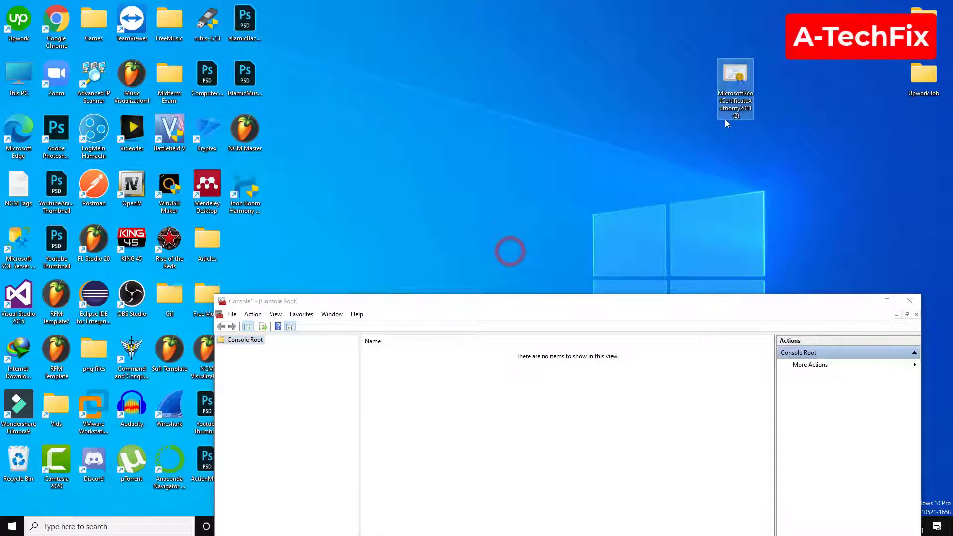
drag(599, 302, 498, 77)
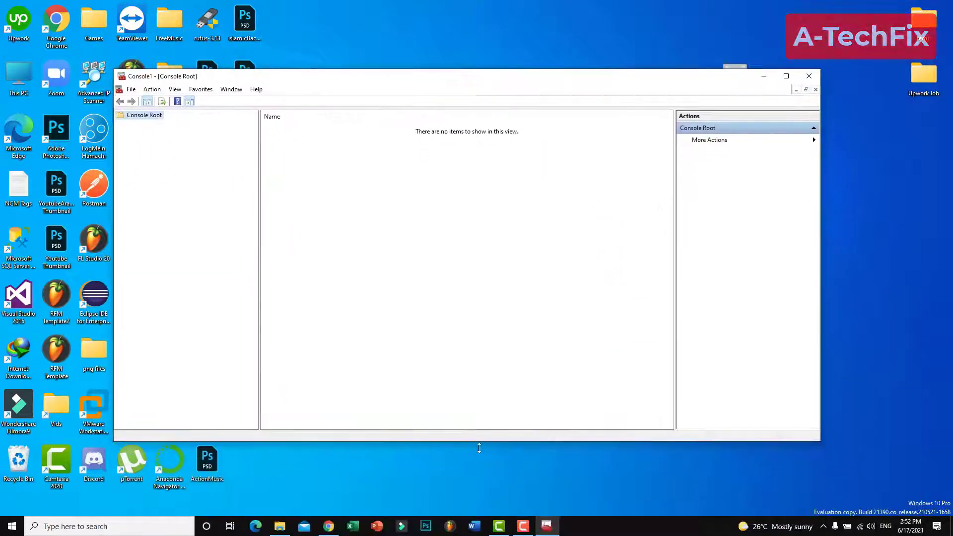
Step: Return to the blog tab and highlight step 2's instruction to open Run and enter MMC
click(339, 528)
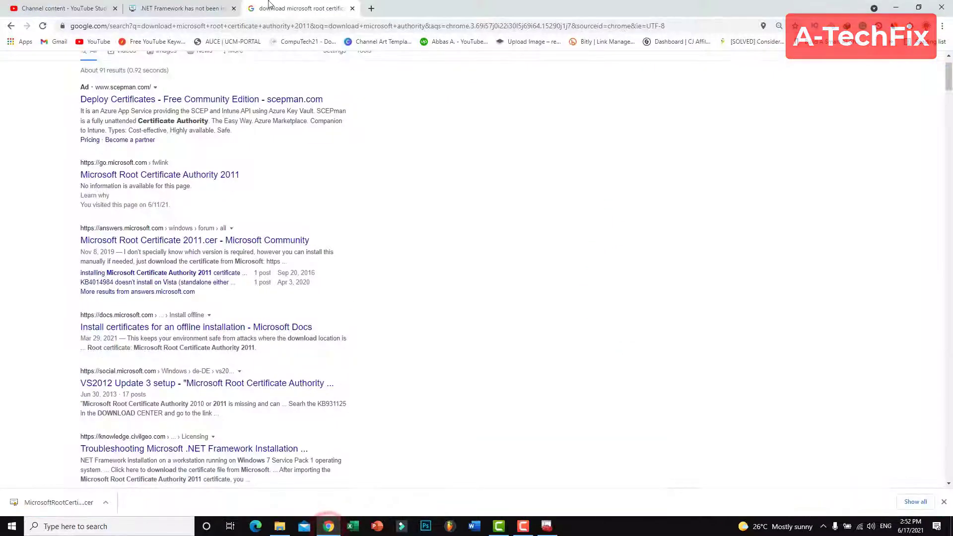
click(176, 5)
scroll(523, 279, down, 8)
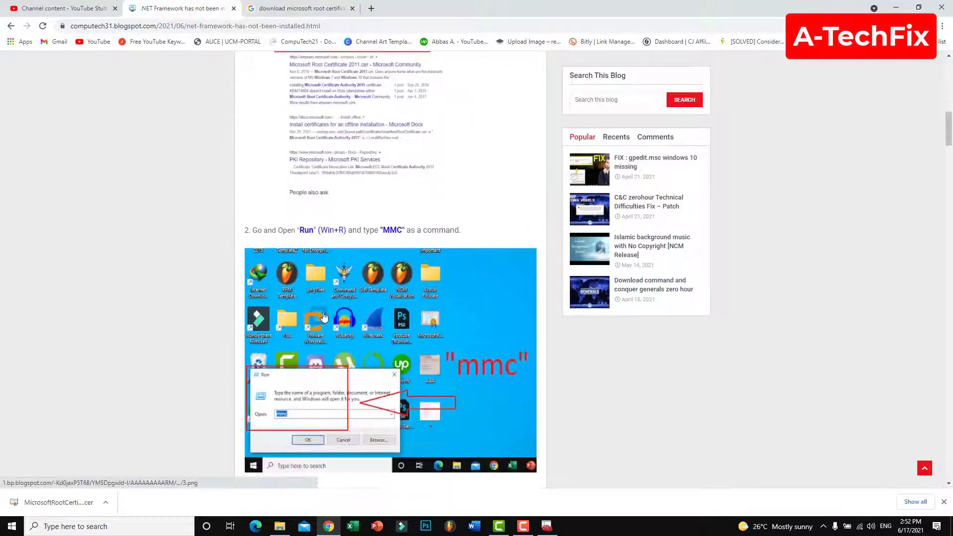
drag(298, 130, 357, 131)
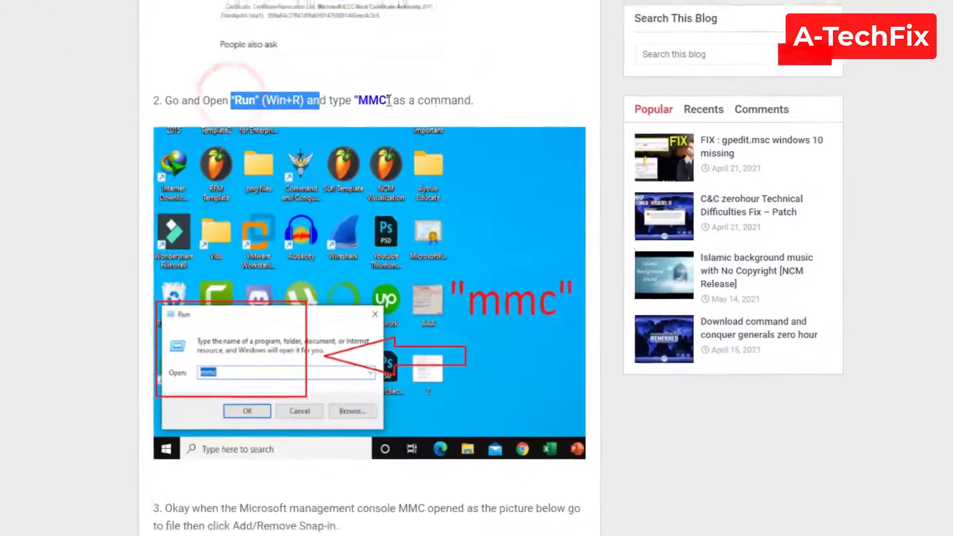
click(447, 99)
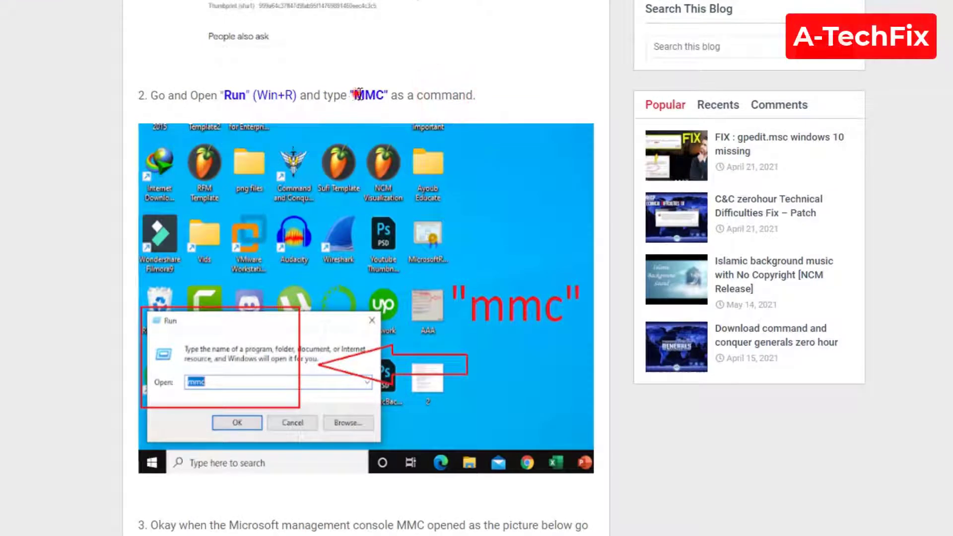
drag(353, 95, 397, 95)
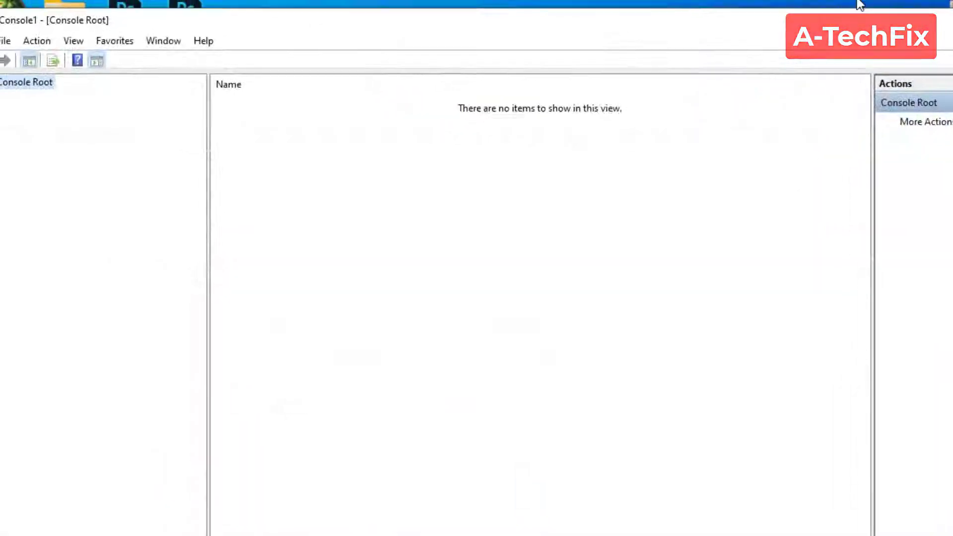
Step: Add the Certificates snap-in for the Computer account, managing the Local computer
click(478, 45)
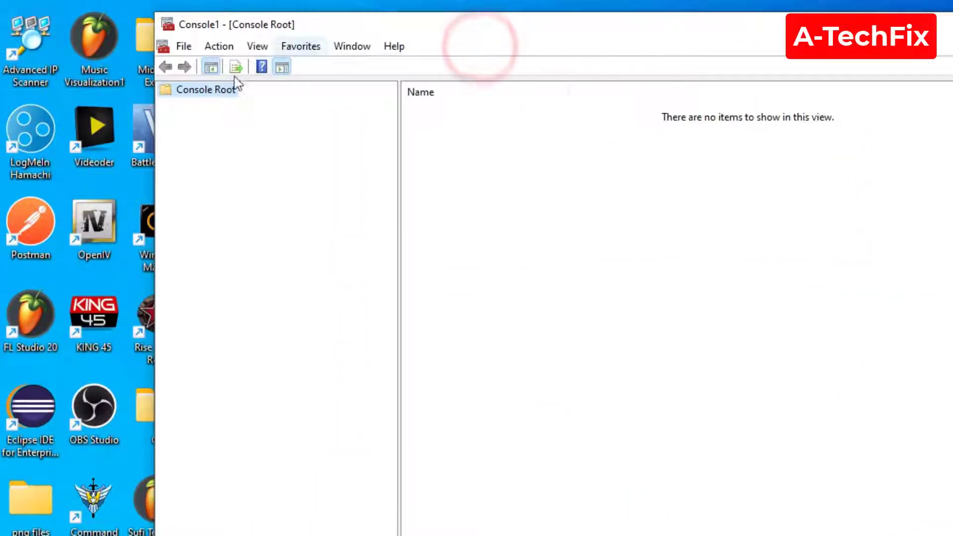
click(183, 46)
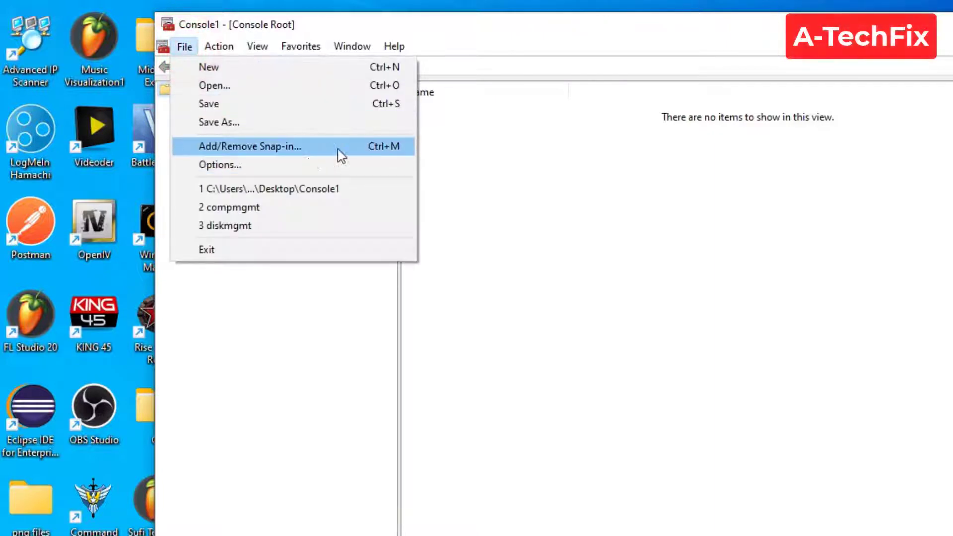
click(367, 155)
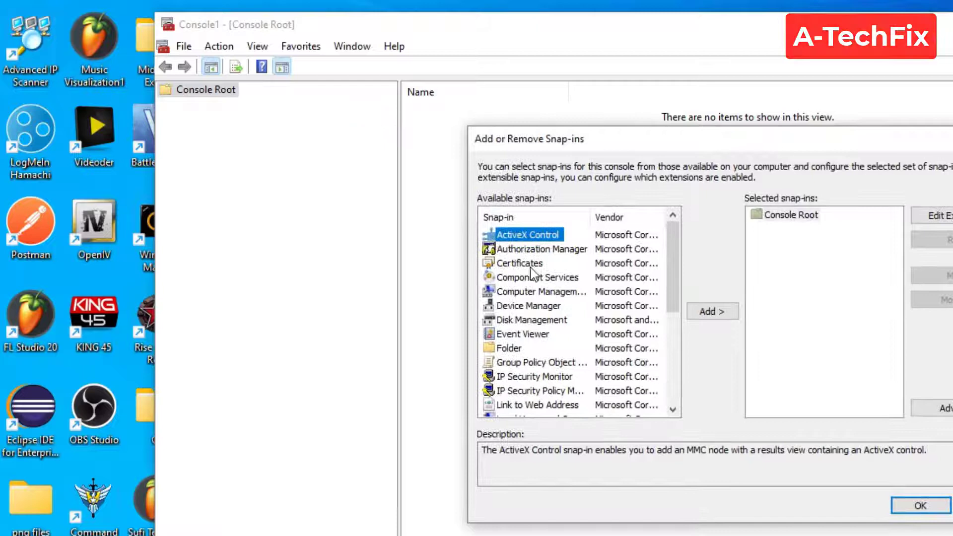
click(558, 263)
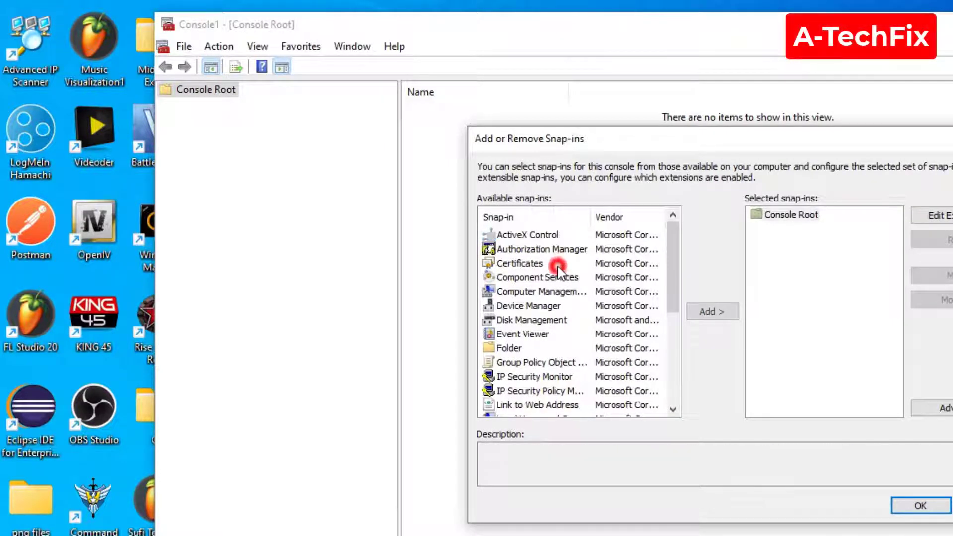
click(725, 315)
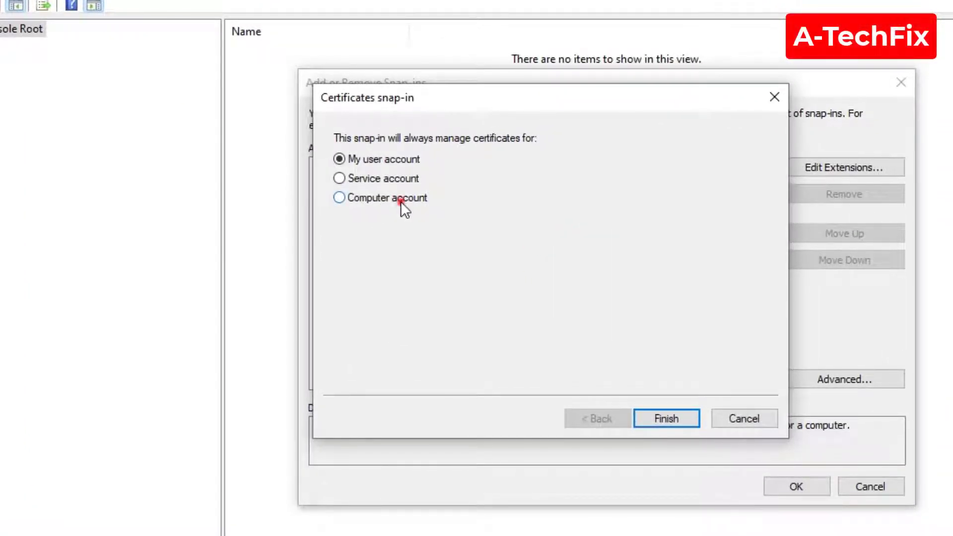
click(400, 201)
click(678, 416)
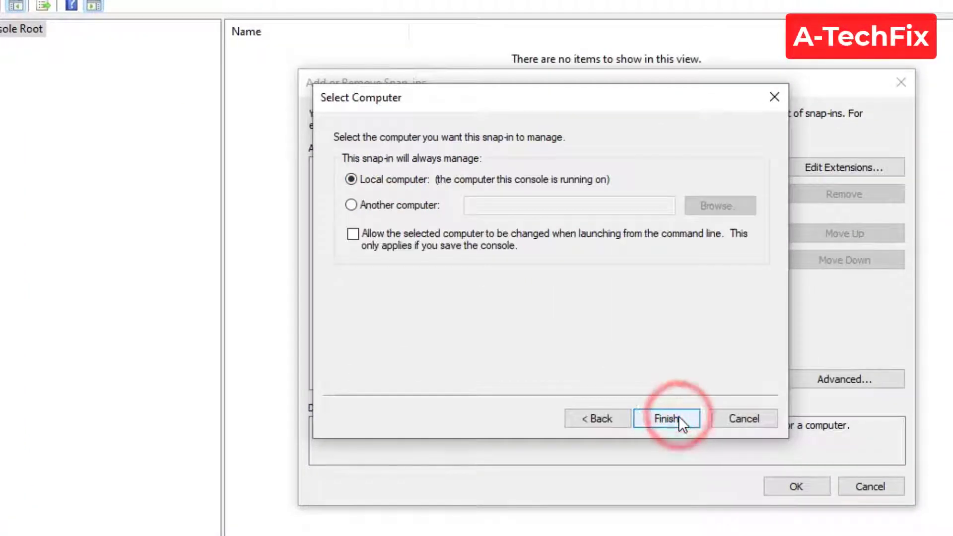
click(687, 418)
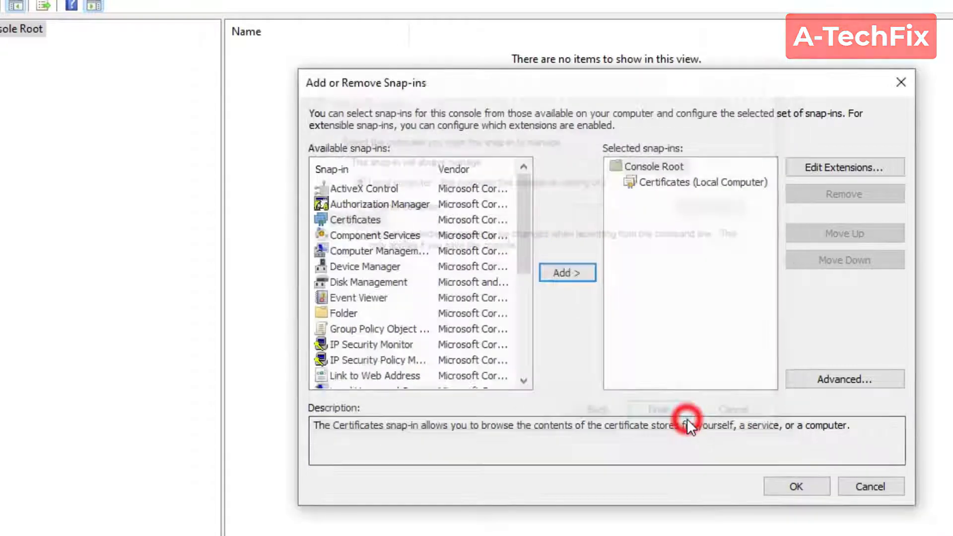
Step: Expand Certificates (Local Computer) and start All Tasks > Import on Trusted Root Certification Authorities
click(685, 185)
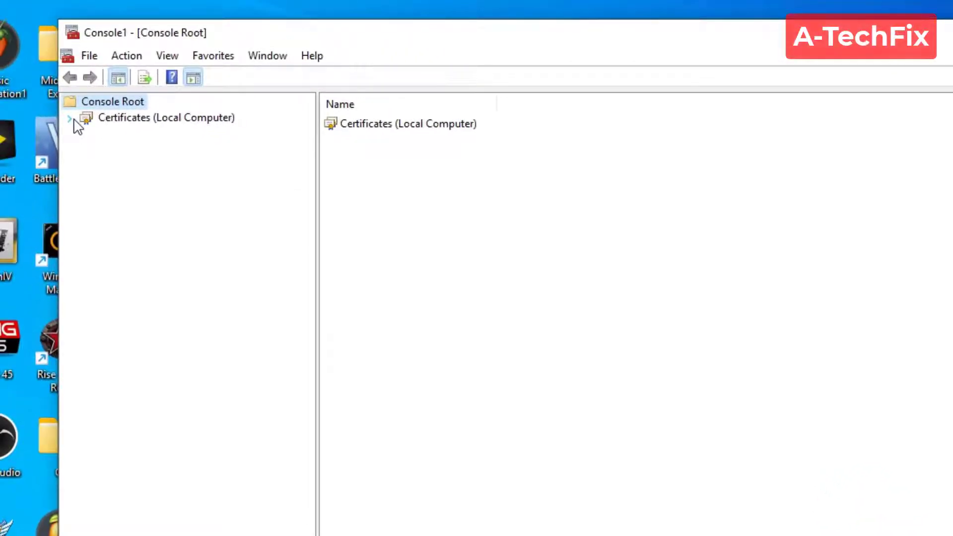
click(70, 118)
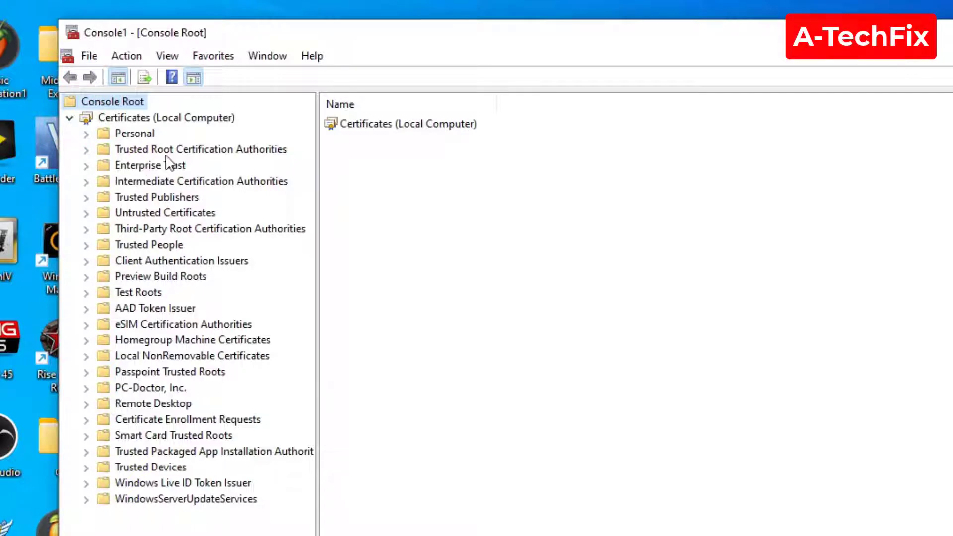
click(245, 151)
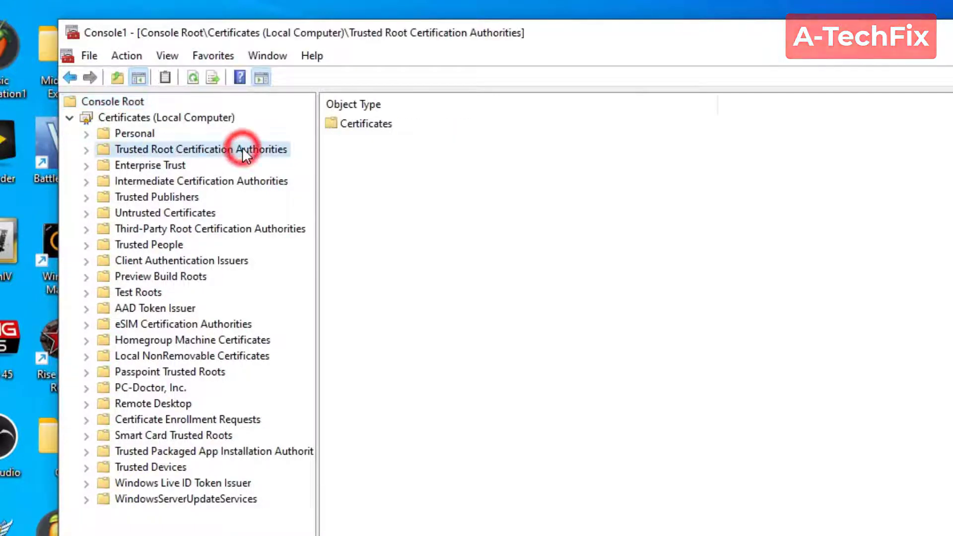
right_click(245, 152)
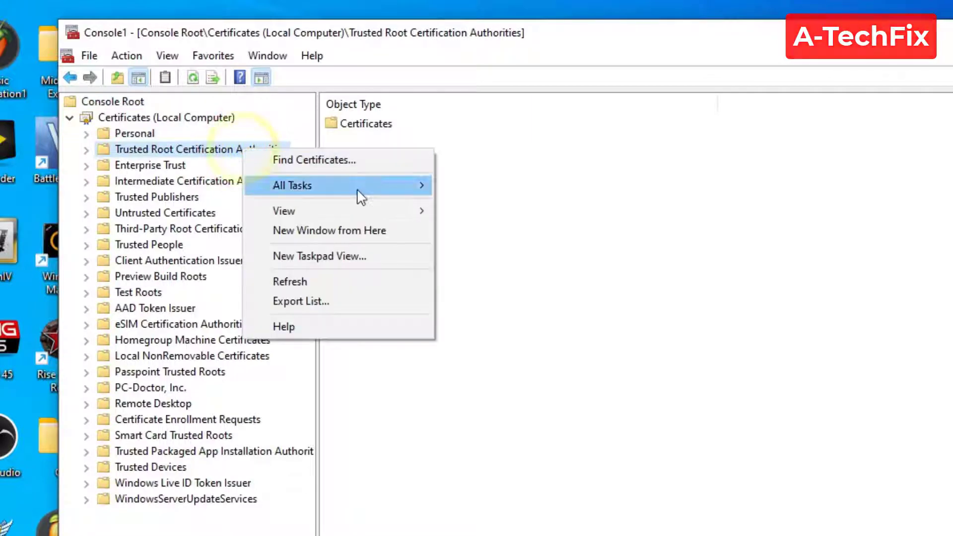
mouse_move(359, 188)
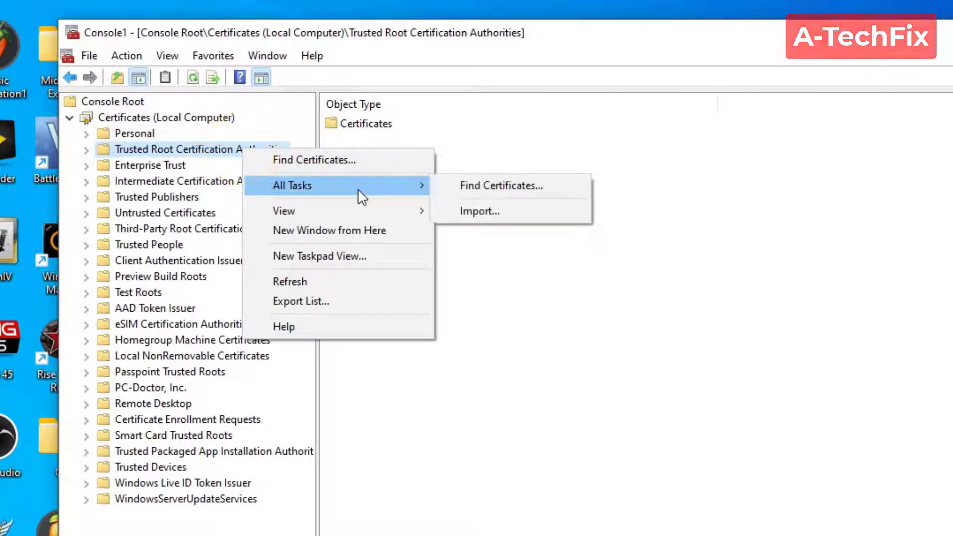
click(551, 208)
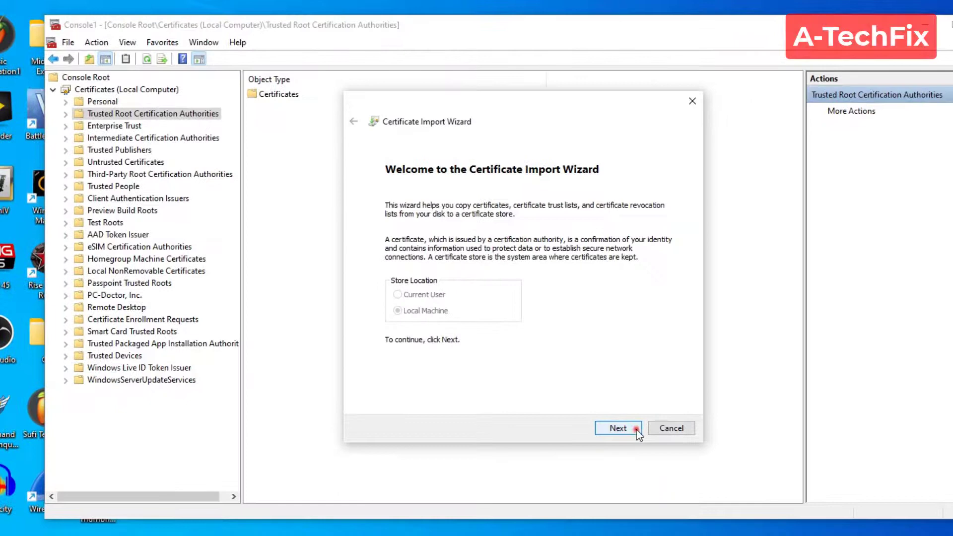
Step: Import MicrosoftRootCertificateAuthority2011 (2) from the Desktop into Trusted Root Certification Authorities
click(637, 430)
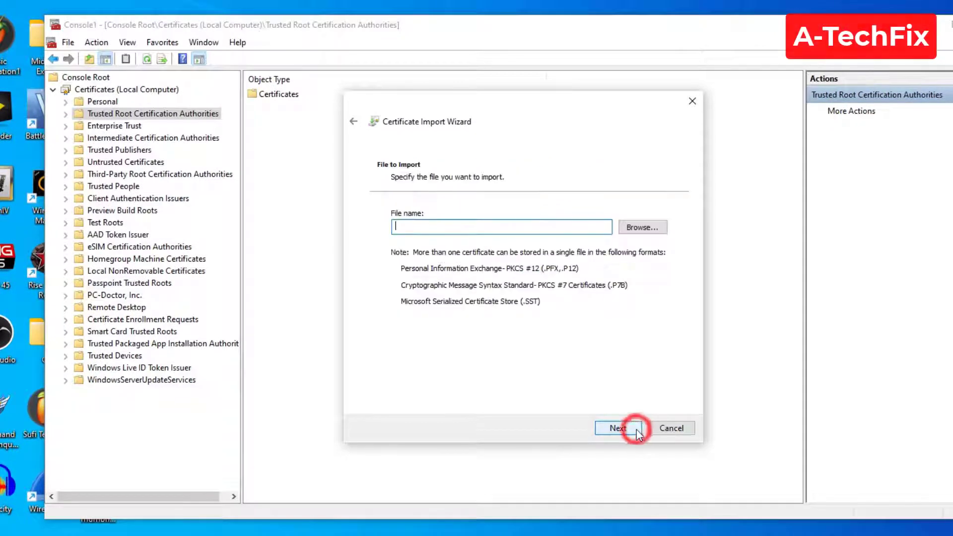
click(665, 231)
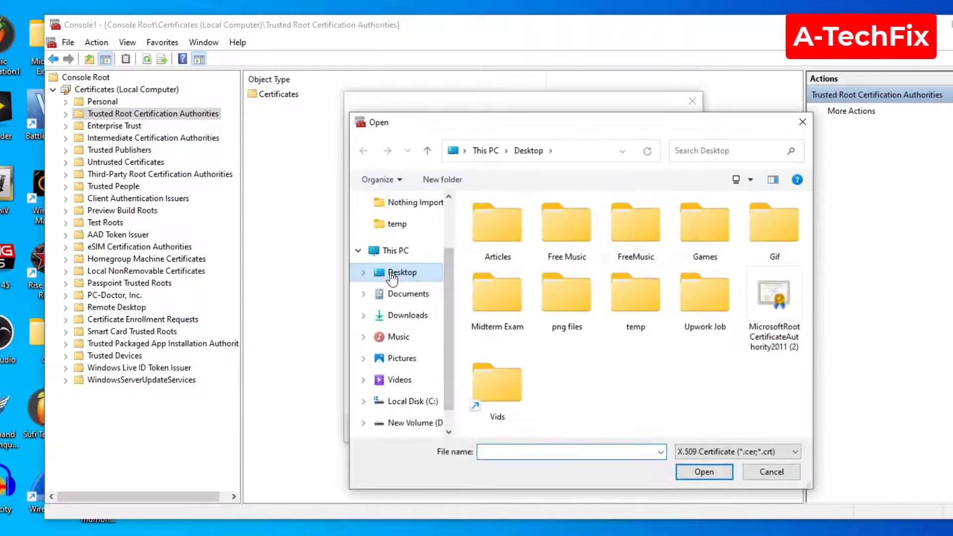
click(392, 274)
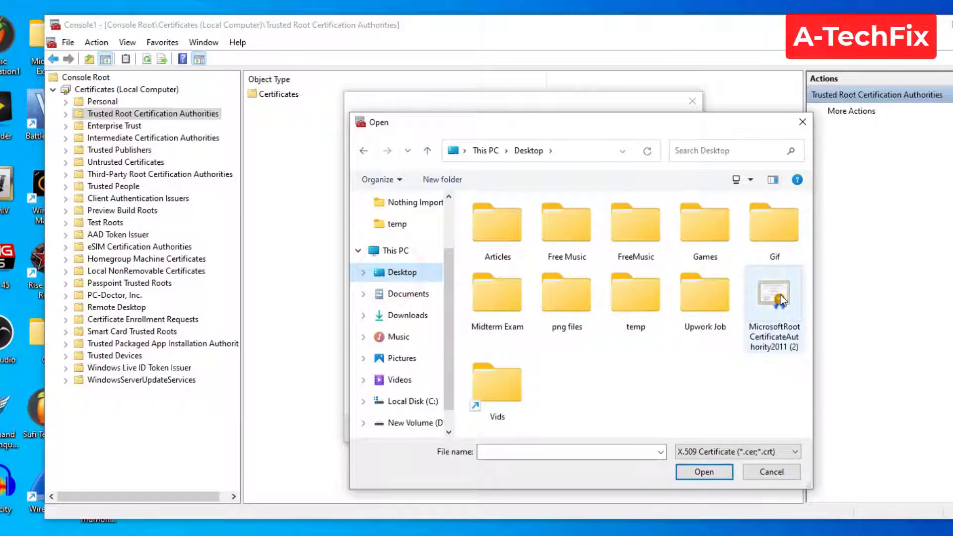
click(778, 311)
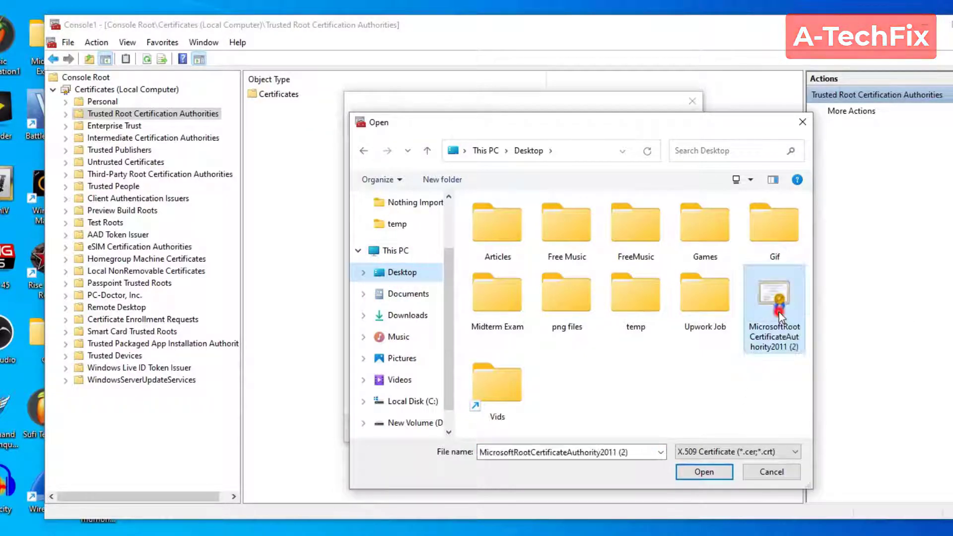
click(710, 472)
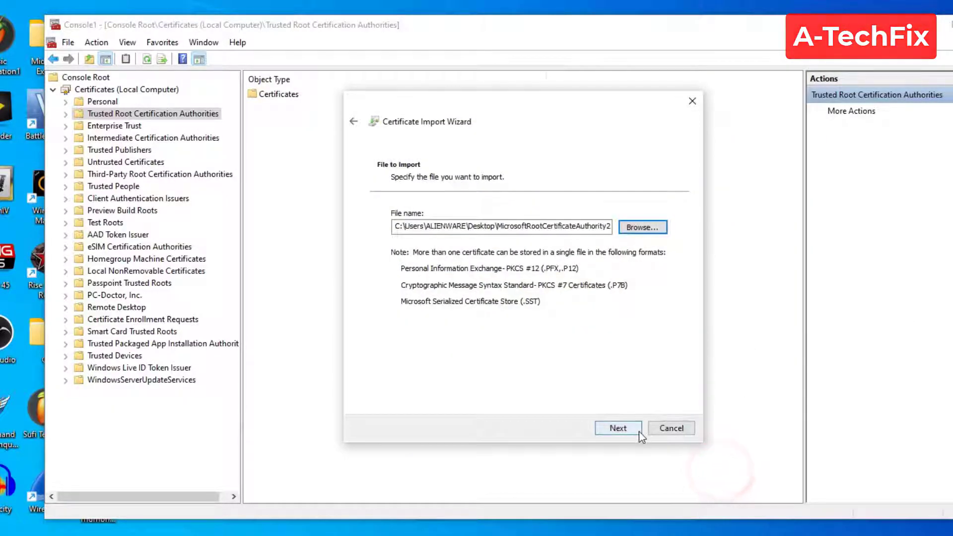
click(637, 433)
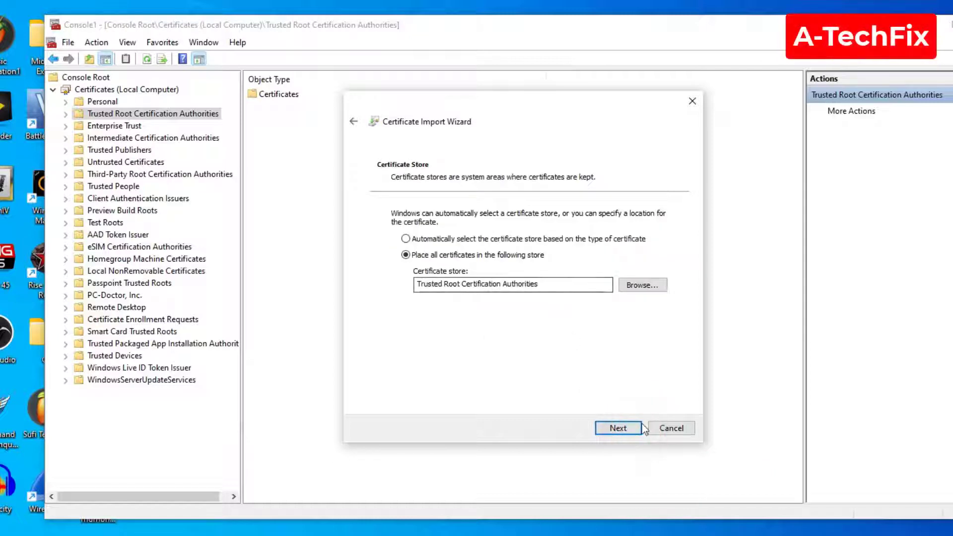
click(635, 427)
click(631, 428)
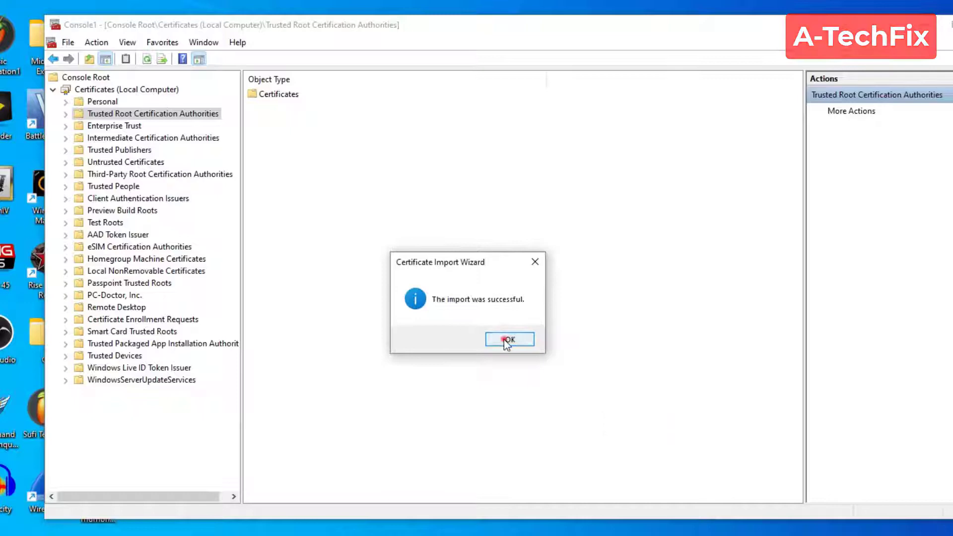
Step: Acknowledge the import success message, then exit MMC saving the console as Console1.msc
click(506, 340)
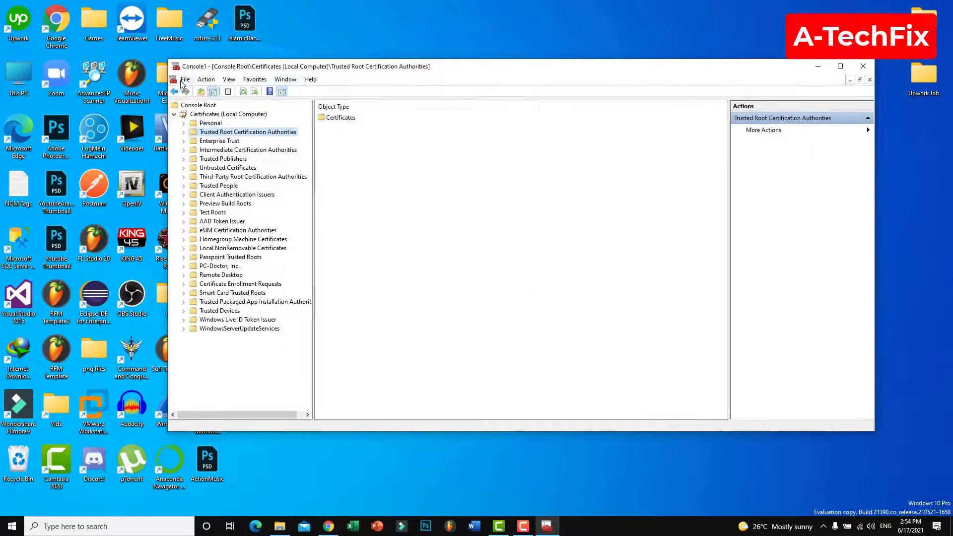
click(864, 68)
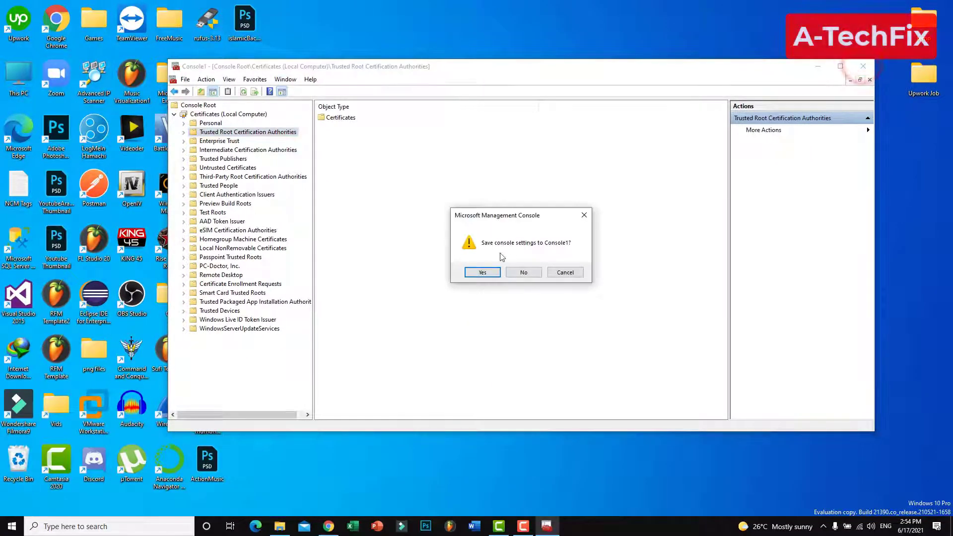
click(483, 273)
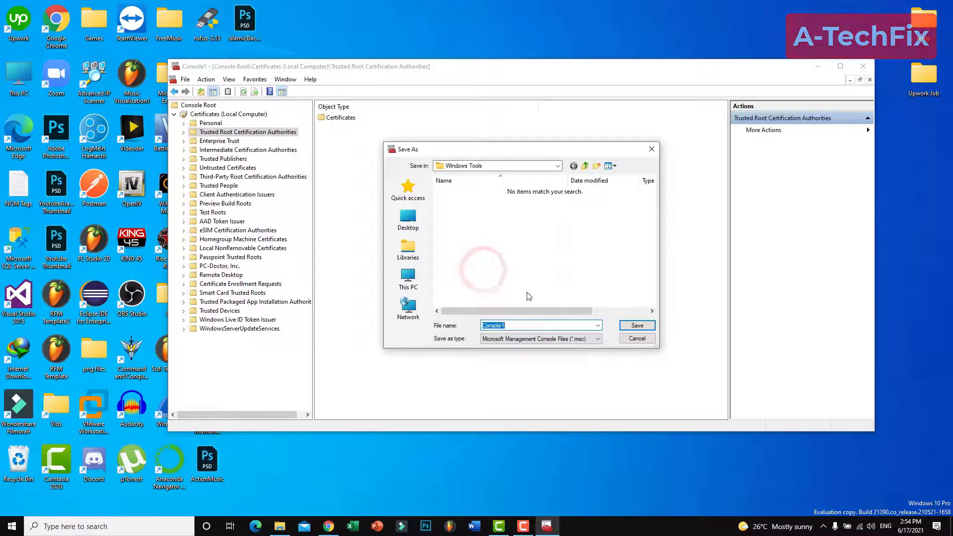
click(639, 326)
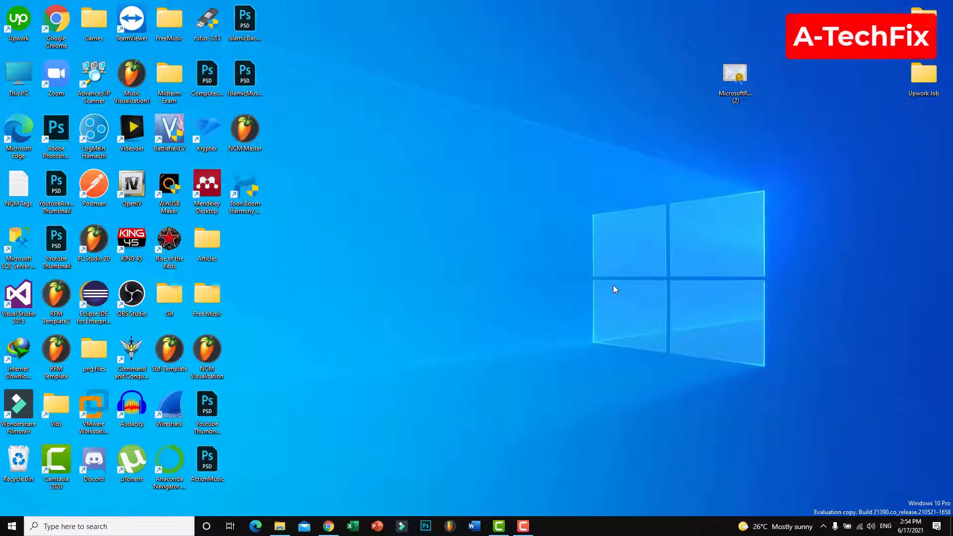